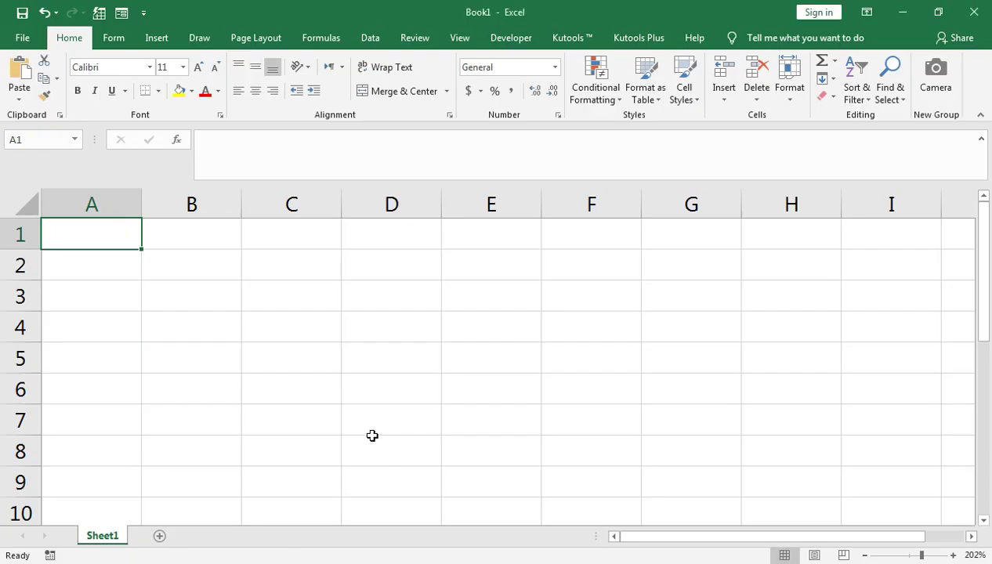
# Enter 35.12 in cell A1 and return to A1 to check it.
pyautogui.write('35.12')
pyautogui.press('Return')
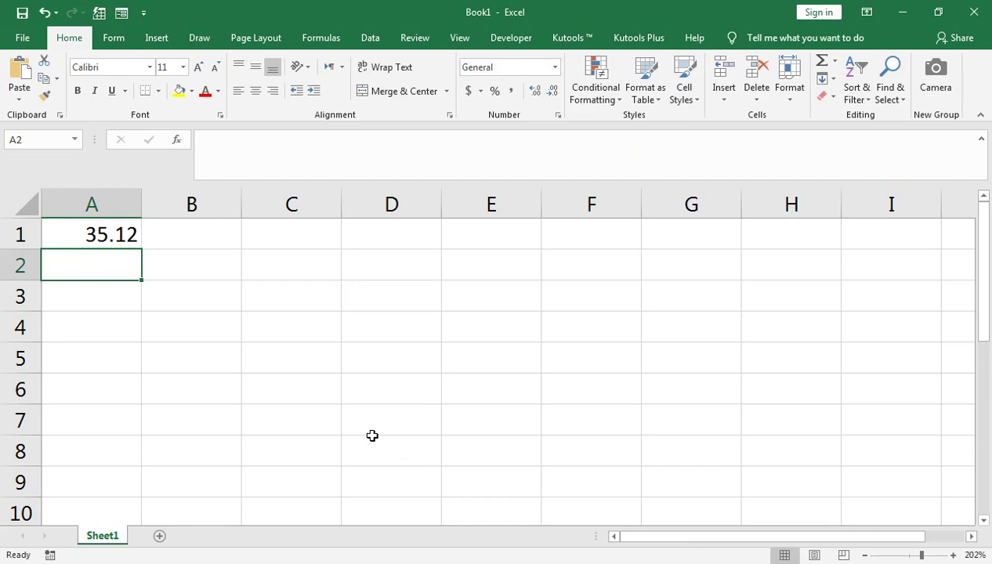
pyautogui.press('Up')
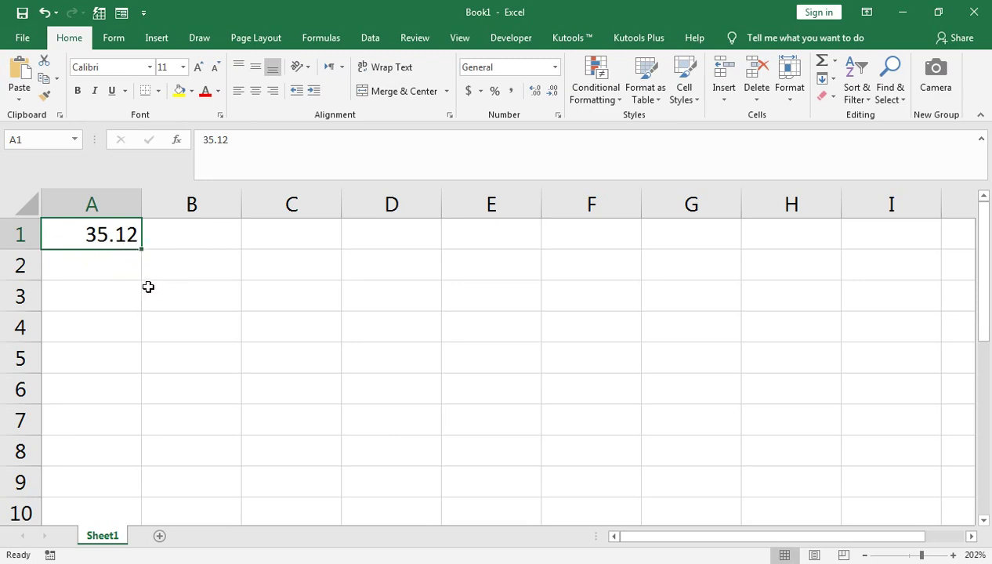
pyautogui.moveTo(922, 555); pyautogui.dragTo(928, 555)
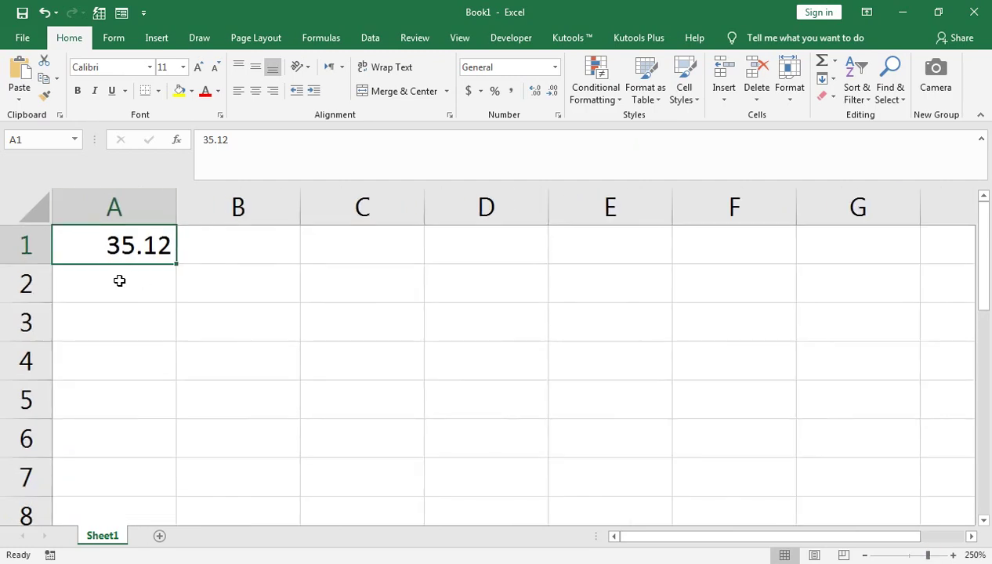
# Zoom the worksheet to 310% and select cell B1.
pyautogui.click(119, 281)
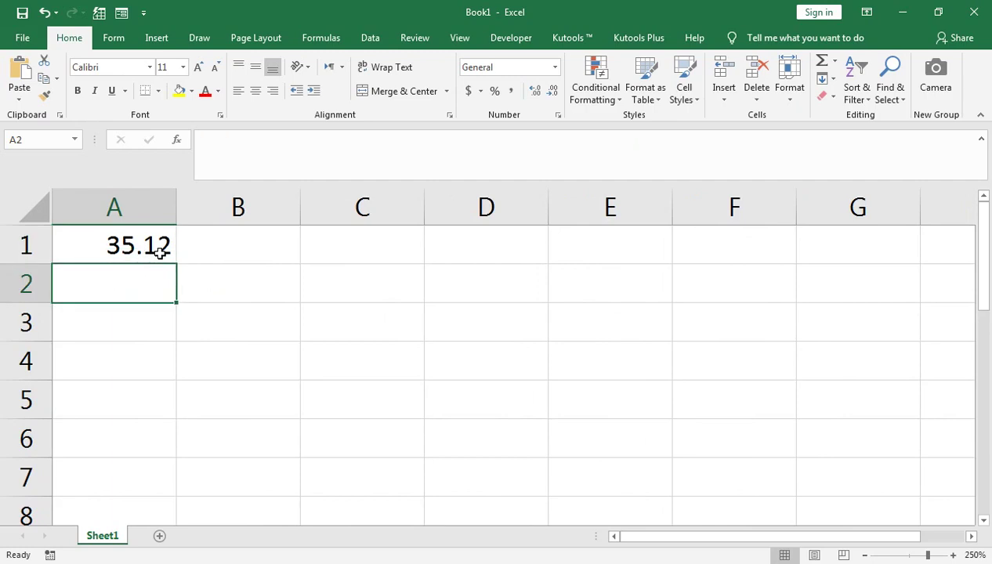
pyautogui.press('Up')
pyautogui.keyDown('ctrl'); pyautogui.scroll(4, 253, 414); pyautogui.keyUp('ctrl')
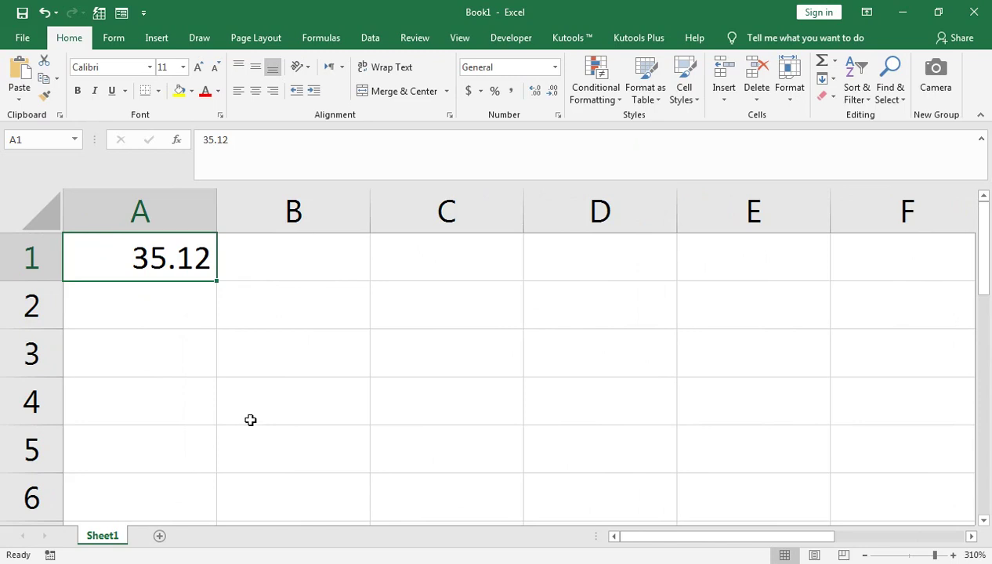
pyautogui.click(265, 258)
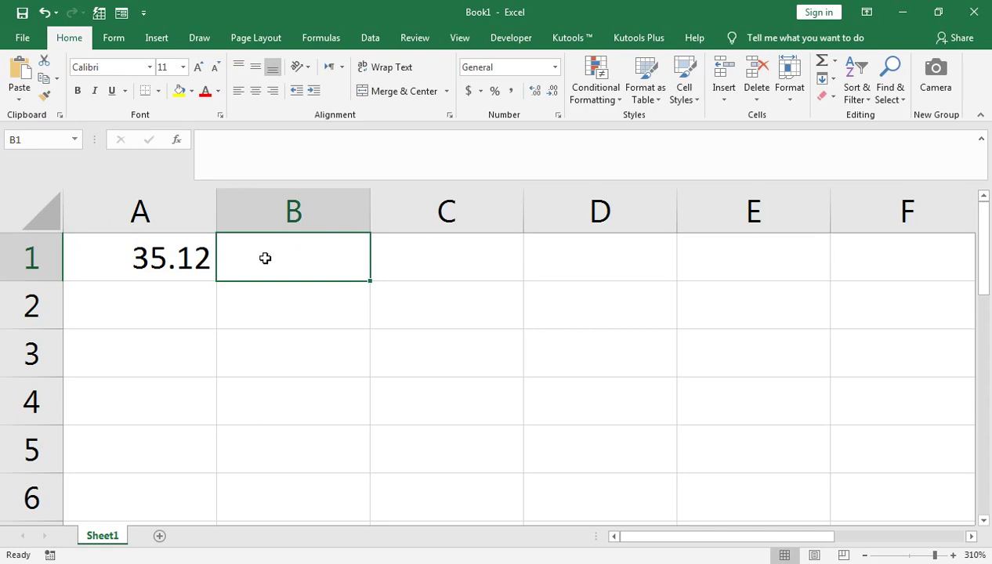
# Enter =A1+20 in B1 so it shows 55.12.
pyautogui.write('=')
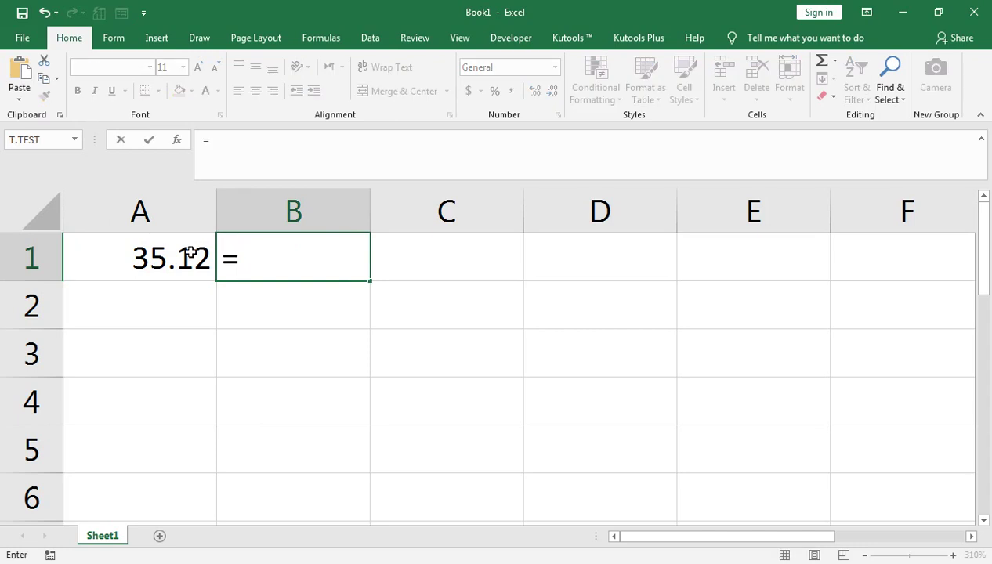
pyautogui.click(190, 252)
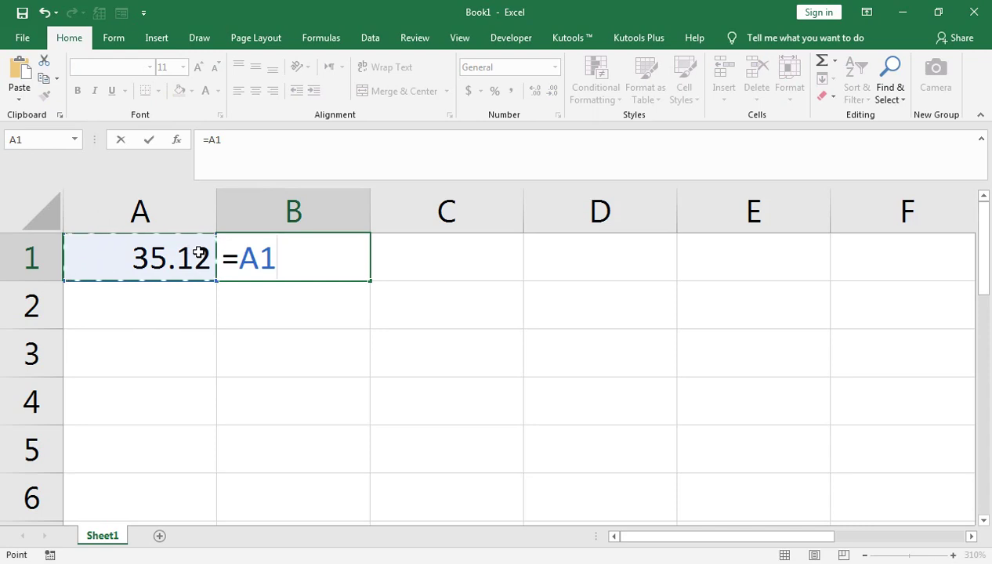
pyautogui.write('+')
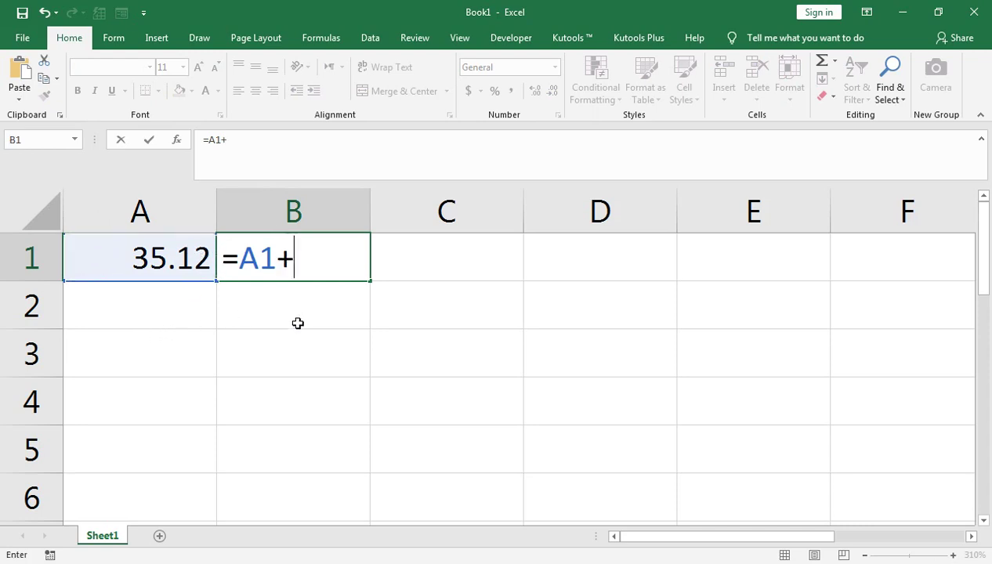
pyautogui.write('2')
pyautogui.write('0')
pyautogui.press('Return')
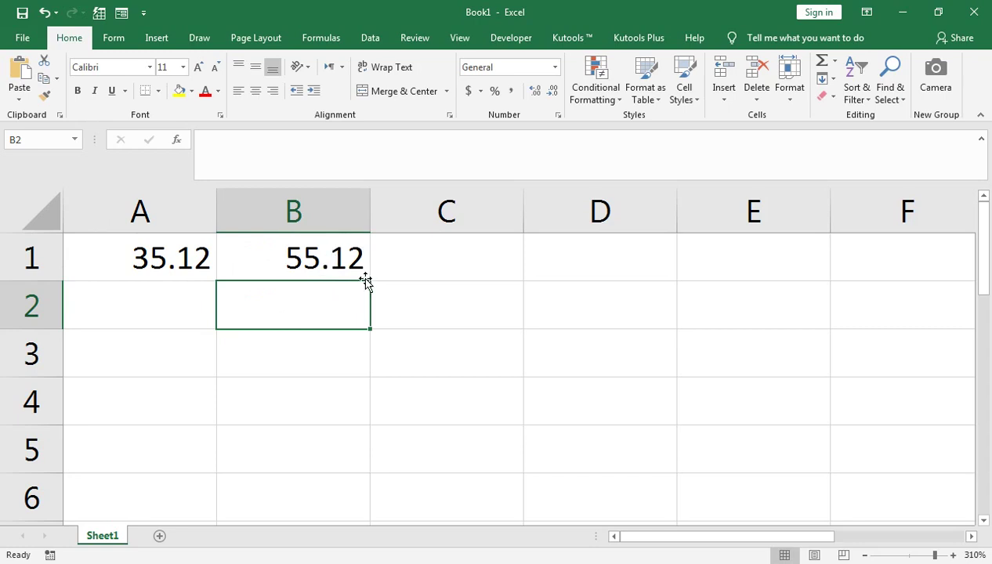
# Enter =A1+B1 in B2 so it shows 90.24.
pyautogui.doubleClick(330, 304)
pyautogui.press('Escape')
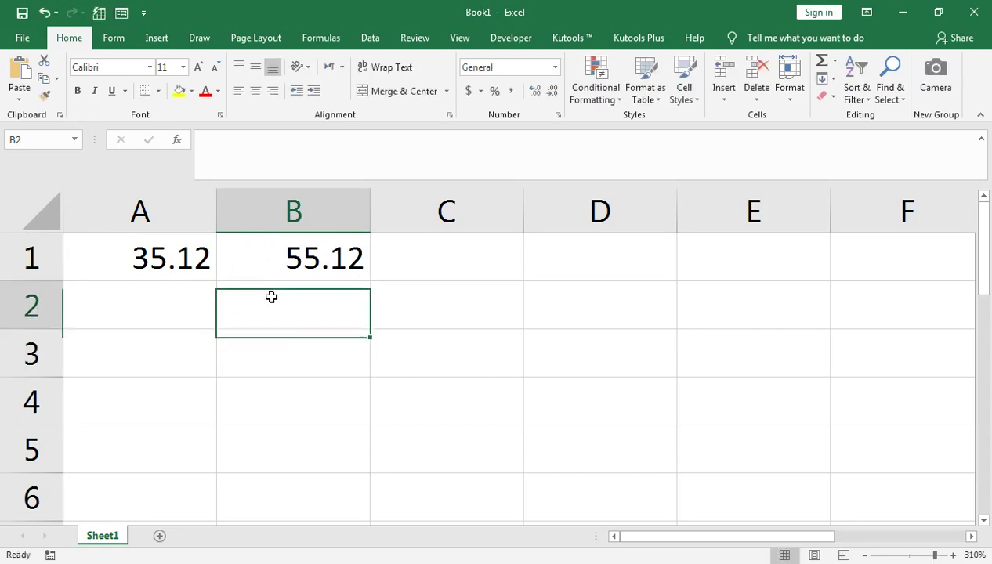
pyautogui.write('=')
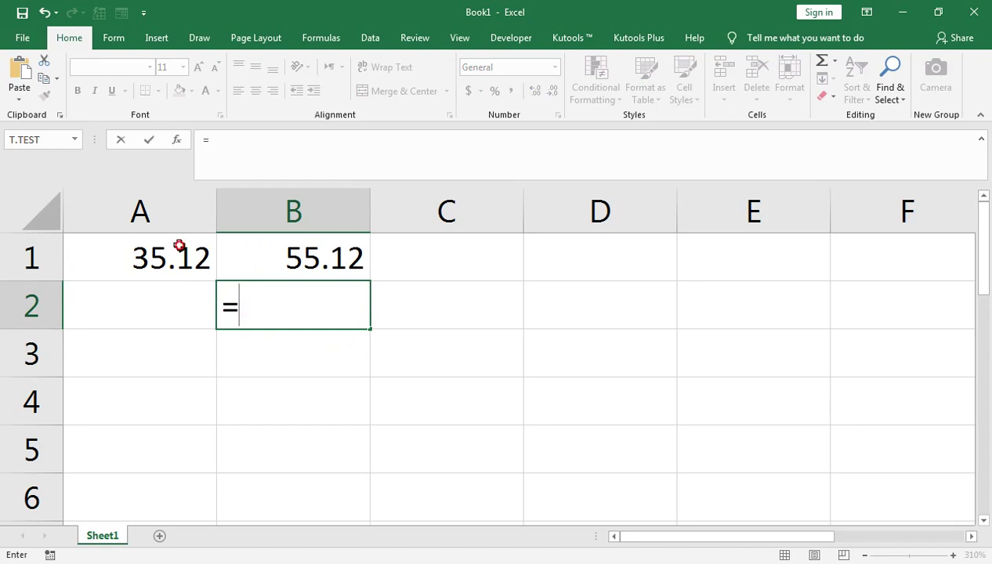
pyautogui.click(179, 250)
pyautogui.write('+')
pyautogui.click(258, 254)
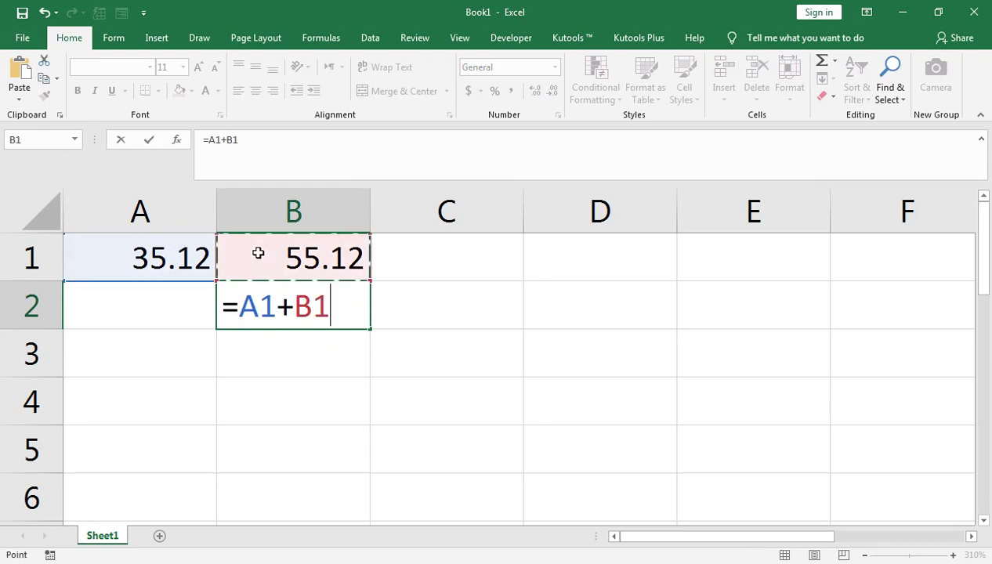
pyautogui.press('Return')
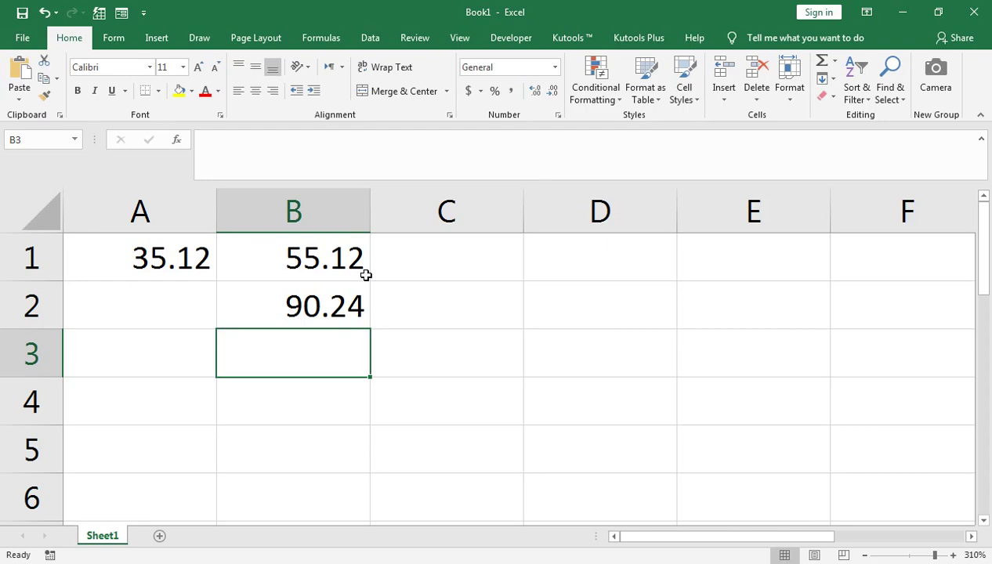
# Check the formulas in B2 and B1, ending on cell C1.
pyautogui.click(339, 295)
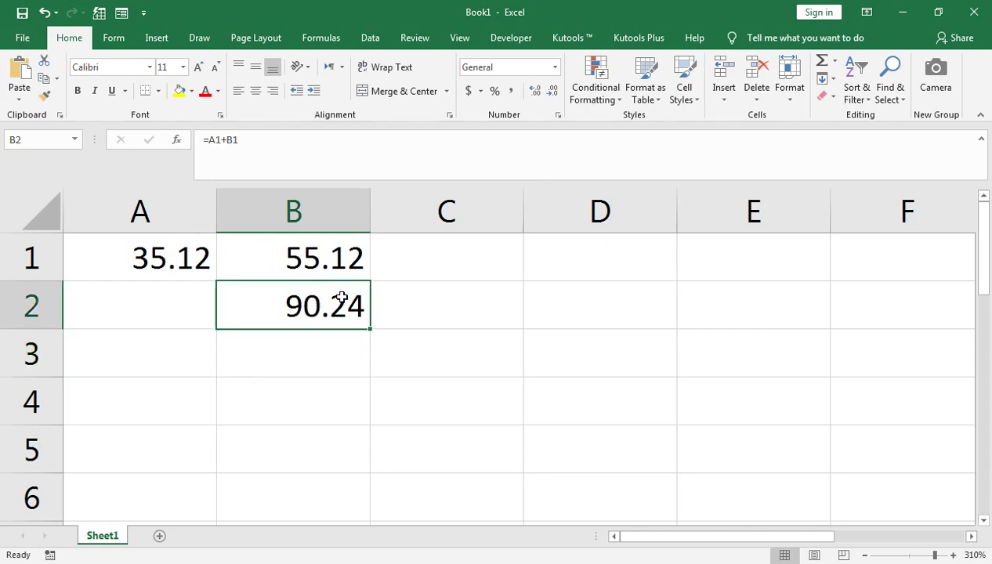
pyautogui.hotkey('shift', 'Up')
pyautogui.press('Down')
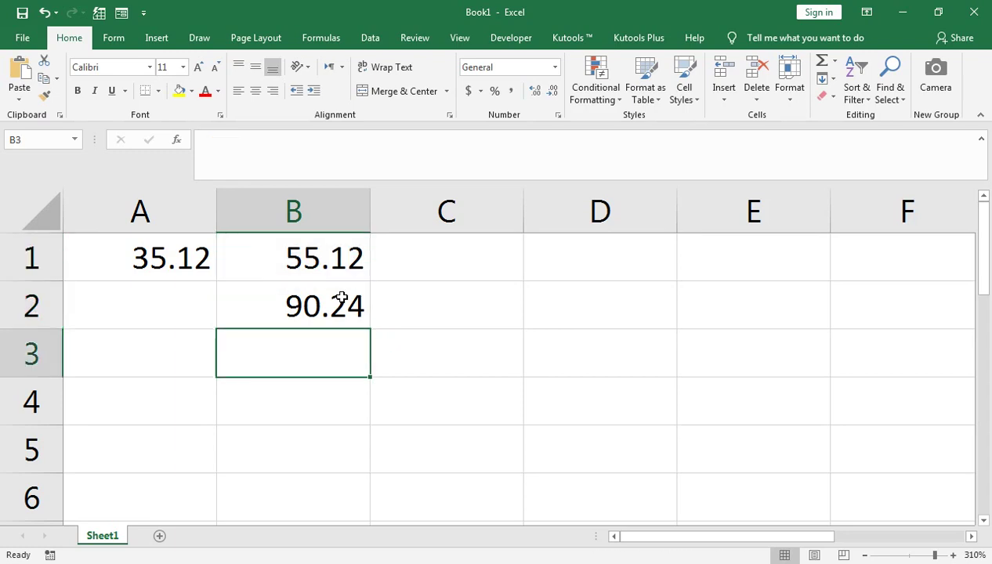
pyautogui.press('Up')
pyautogui.press('Up')
pyautogui.press('Left')
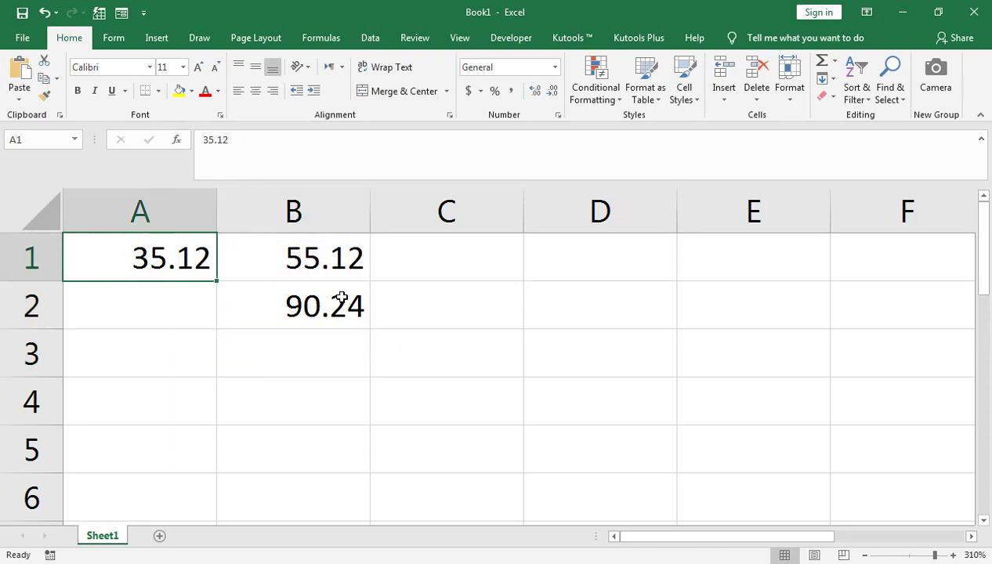
pyautogui.press('Right')
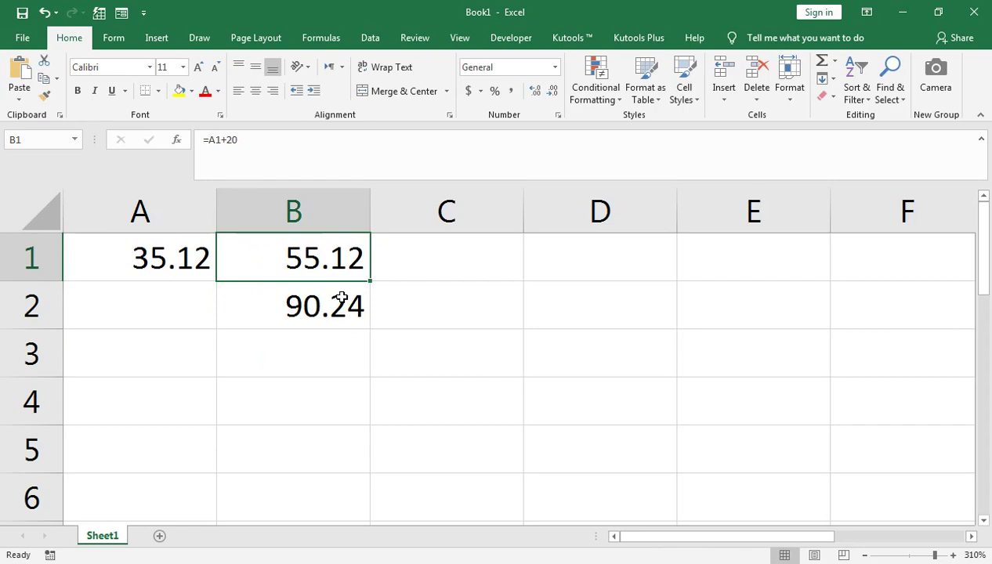
pyautogui.press('Right')
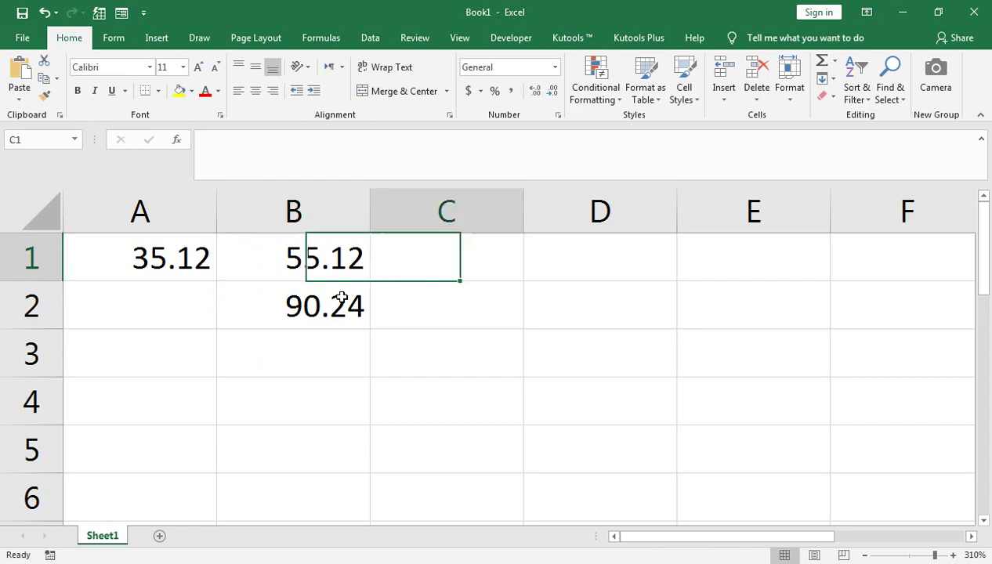
# Enter =INT(A1+B1) in C1 so it shows 90, then return to A1.
pyautogui.write('=')
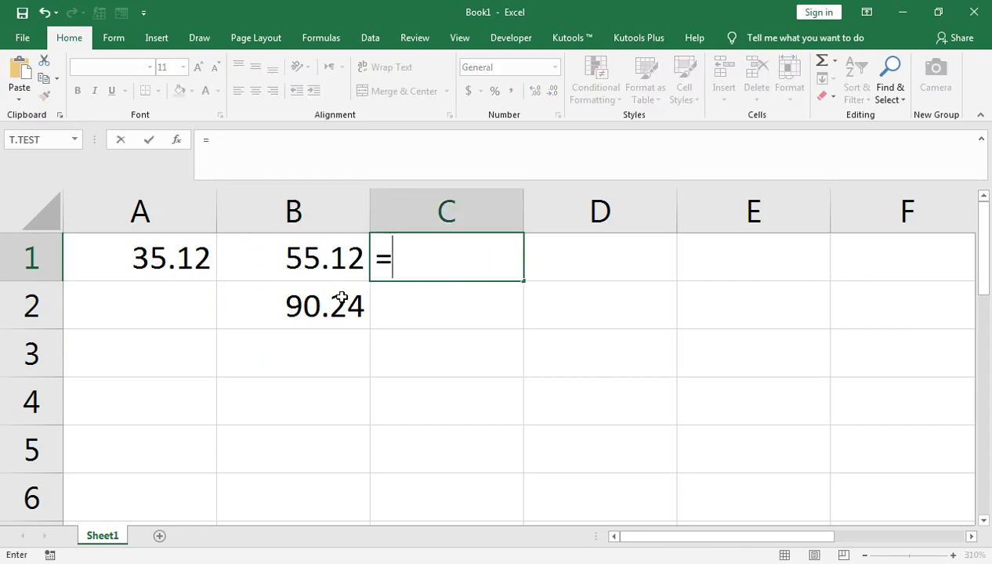
pyautogui.write('int')
pyautogui.press('Tab')
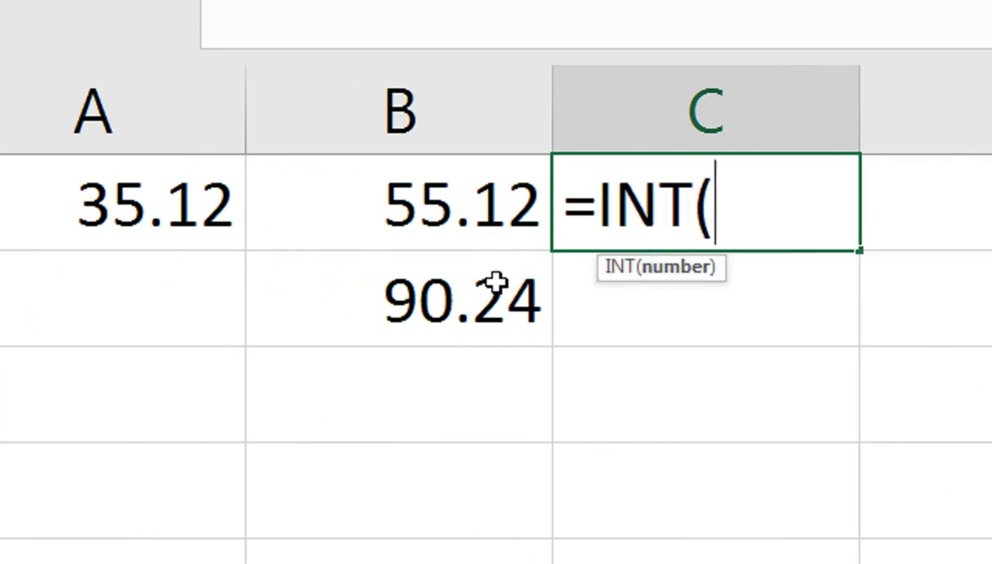
pyautogui.press('Left')
pyautogui.press('Left')
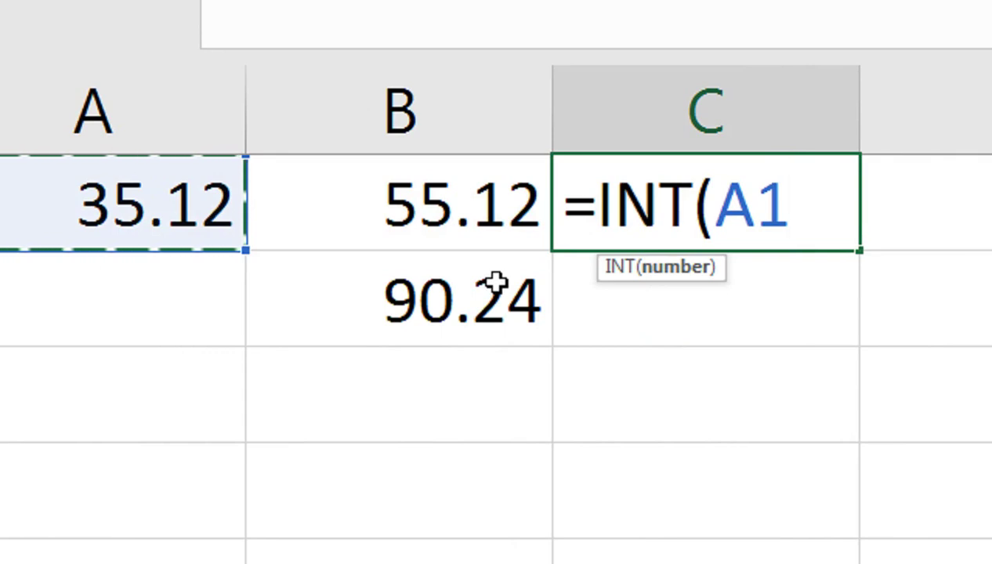
pyautogui.write('+')
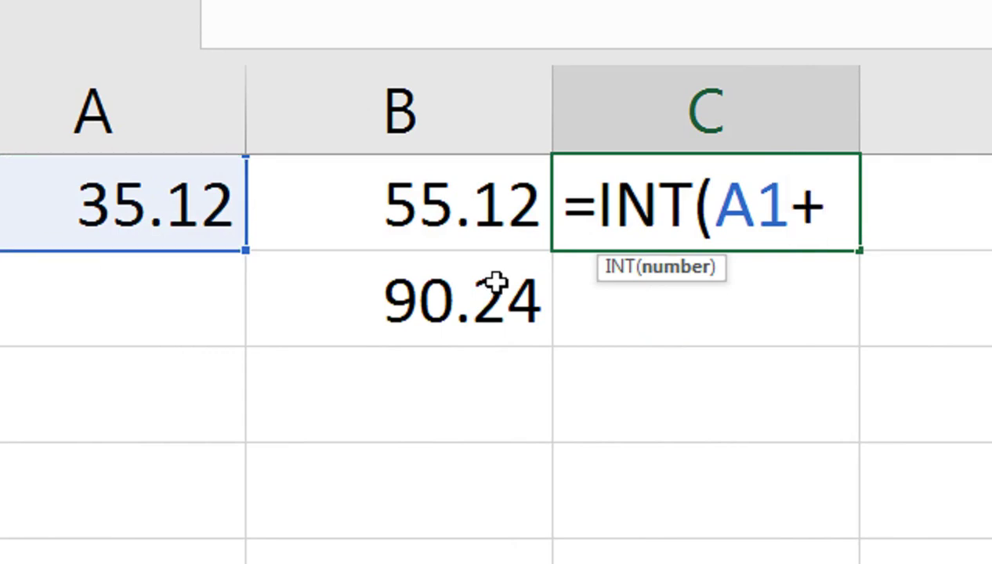
pyautogui.press('Left')
pyautogui.press('Left')
pyautogui.press('Right')
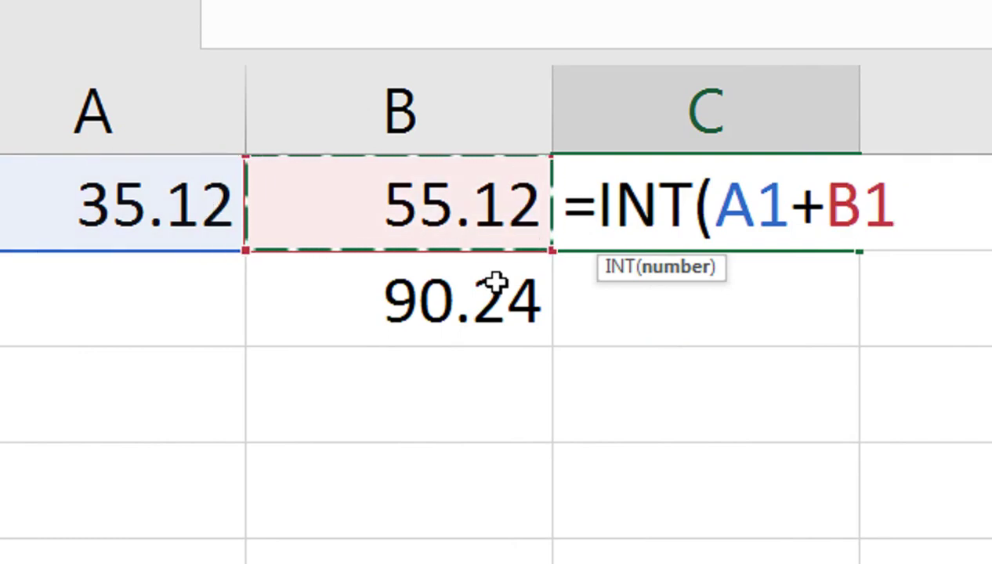
pyautogui.write(')')
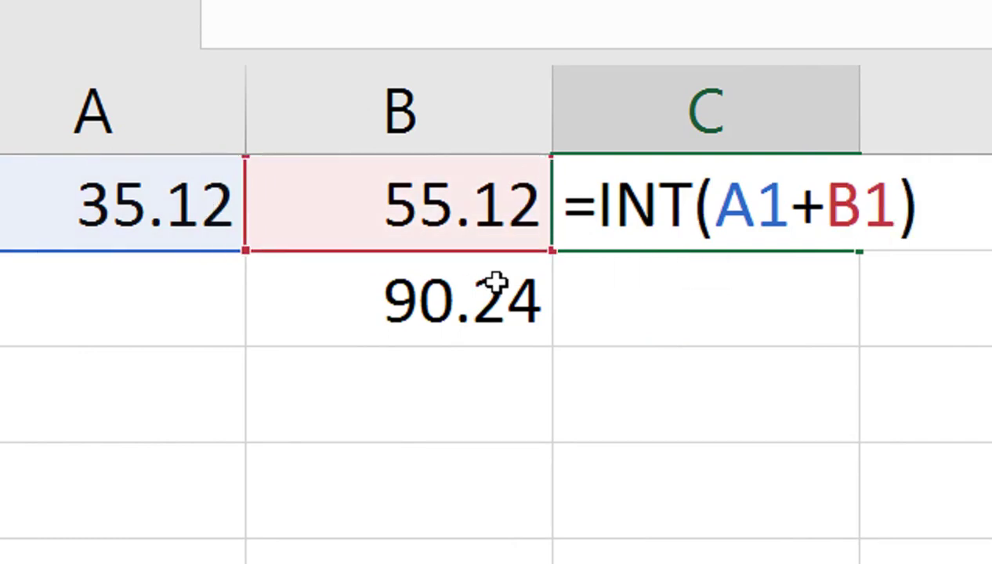
pyautogui.press('Return')
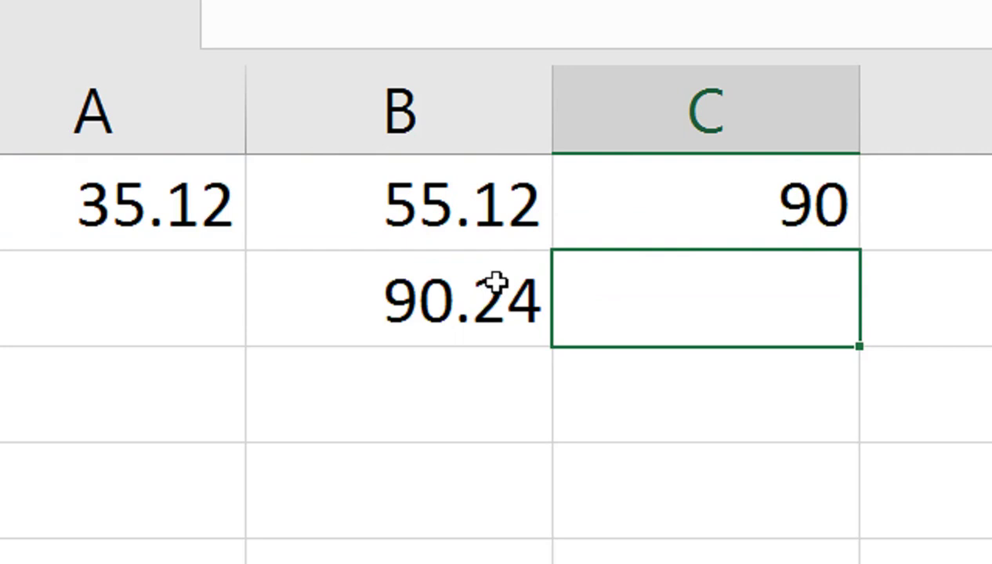
pyautogui.hotkey('ctrl', 'Home')
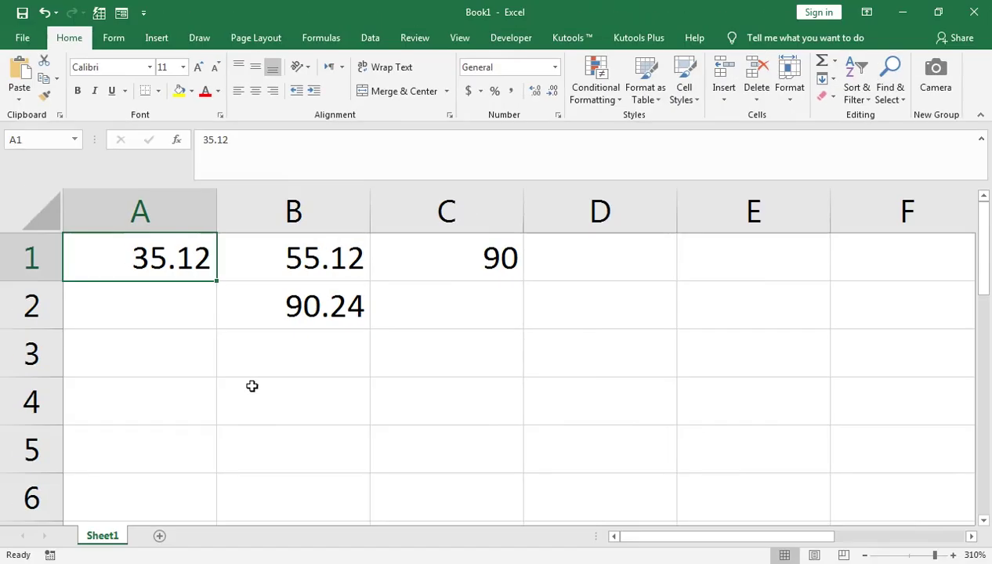
# Enter =2^2 in cell B4 so it shows 4.
pyautogui.click(251, 398)
pyautogui.write('=2')
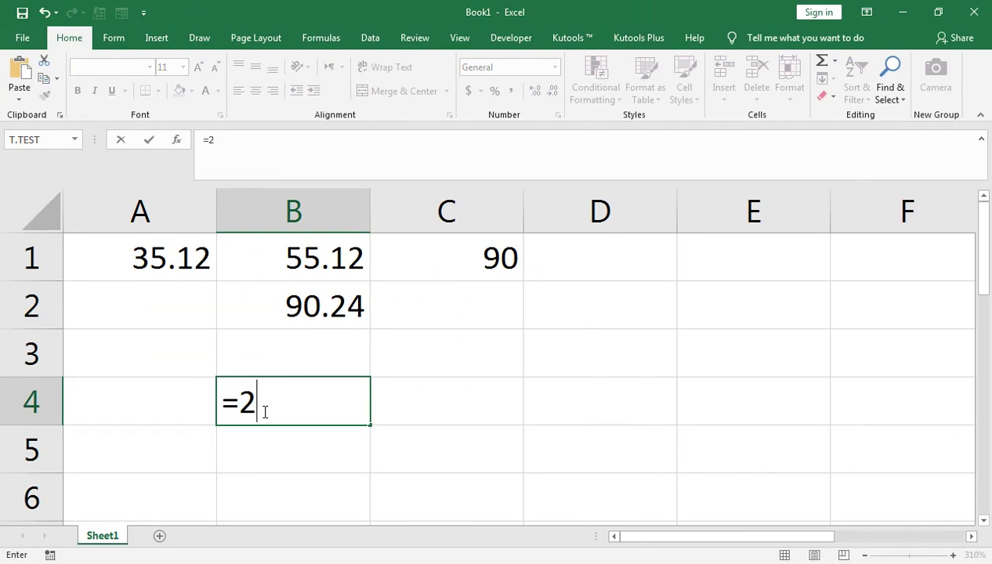
pyautogui.write('^')
pyautogui.write('2')
pyautogui.press('Return')
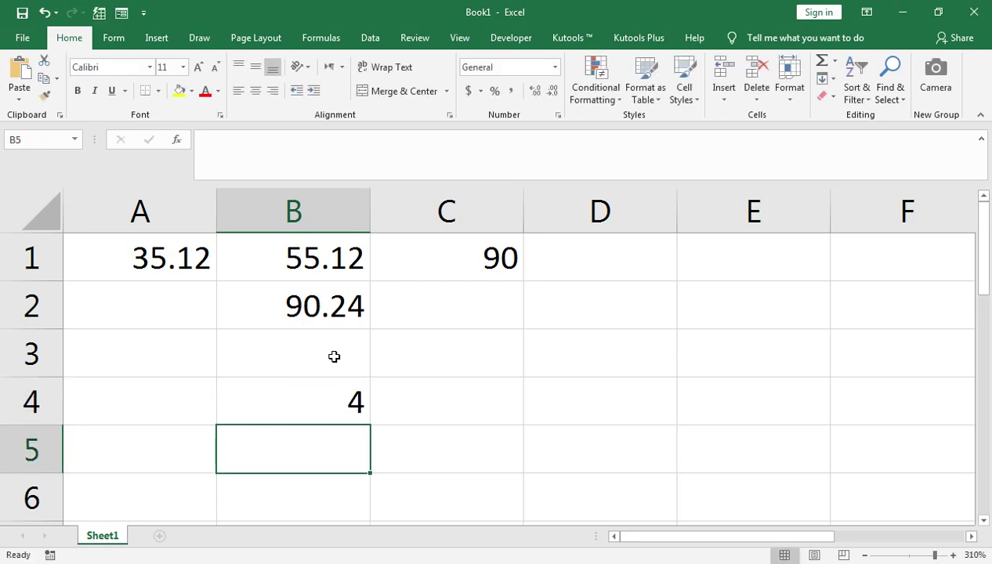
# Enter 2 in both B5 and C5.
pyautogui.write('2')
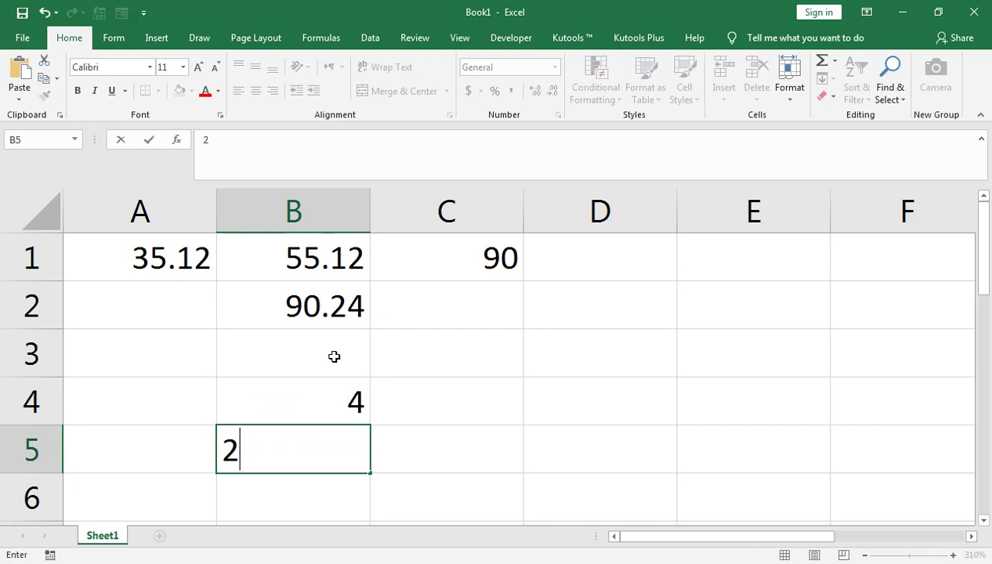
pyautogui.press('Tab')
pyautogui.write('2')
pyautogui.press('Tab')
# Enter =POWER(B5,C5) in D5 so it shows 4.
pyautogui.write('=')
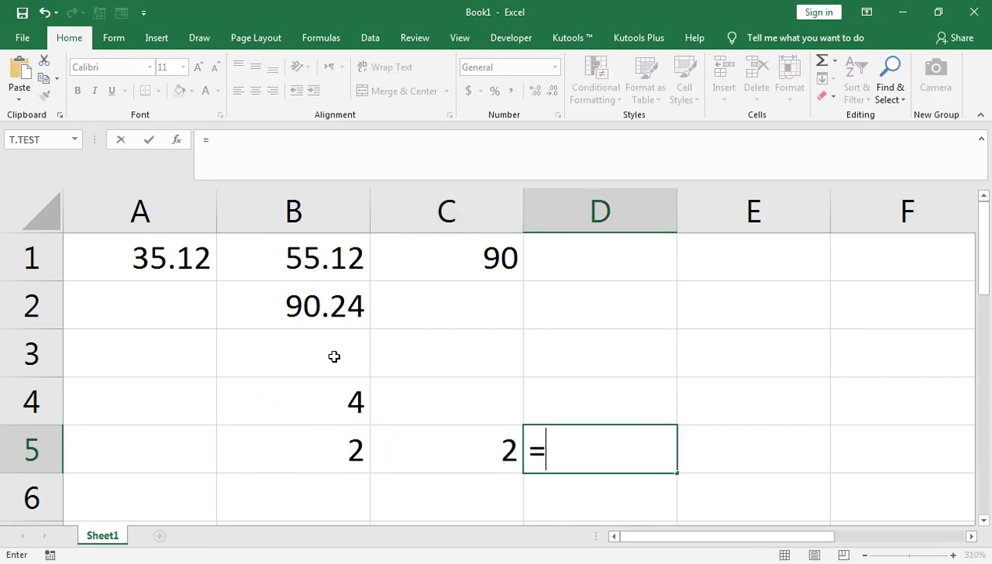
pyautogui.write('pe')
pyautogui.press('BackSpace')
pyautogui.write('o')
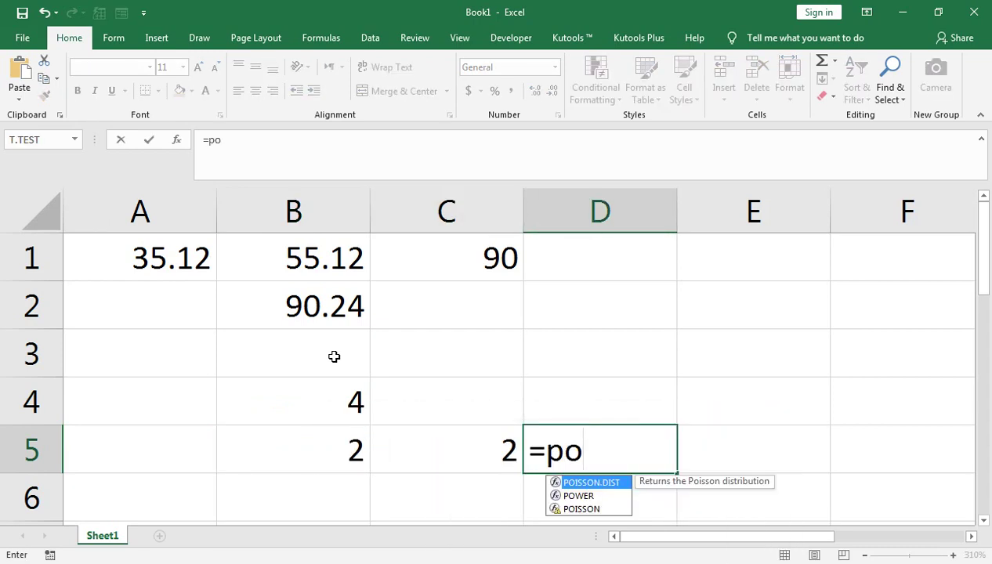
pyautogui.write('w')
pyautogui.press('Tab')
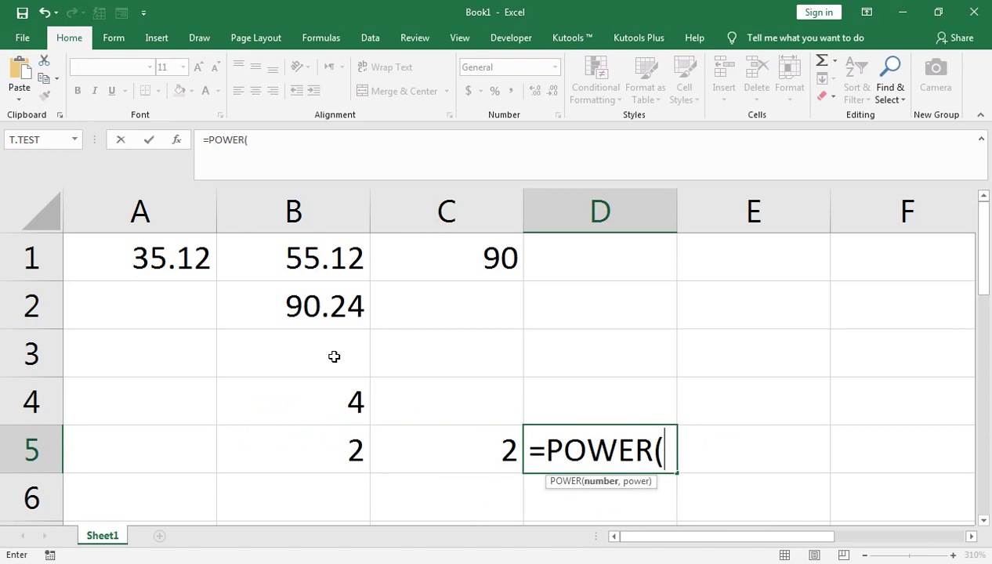
pyautogui.press('Left')
pyautogui.press('Left')
pyautogui.write(',')
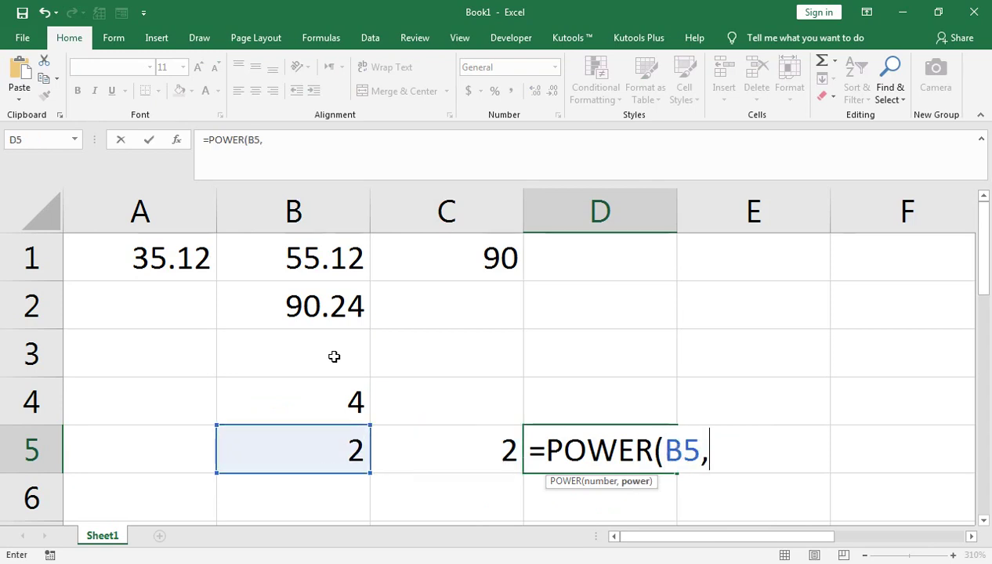
pyautogui.press('Left')
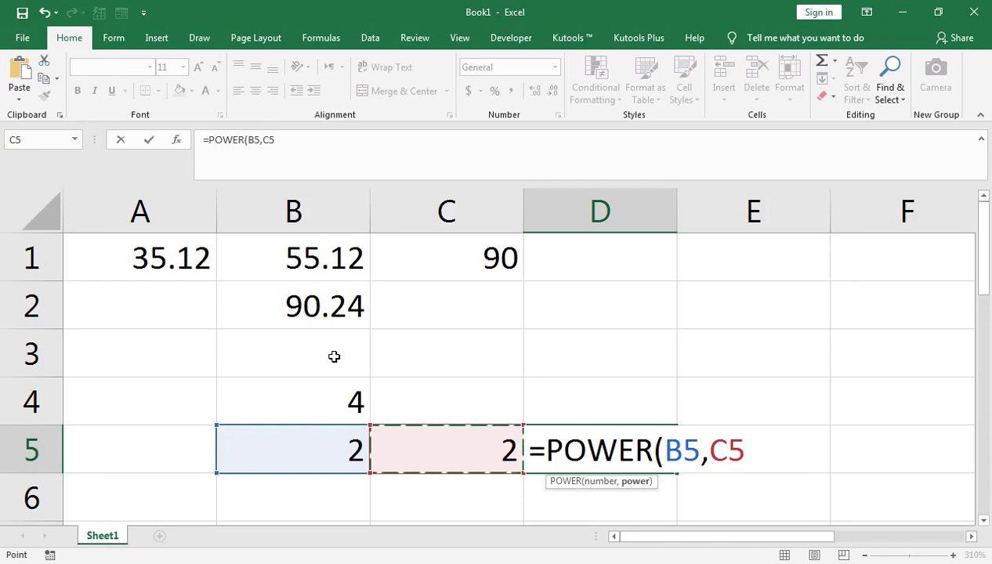
pyautogui.write(')')
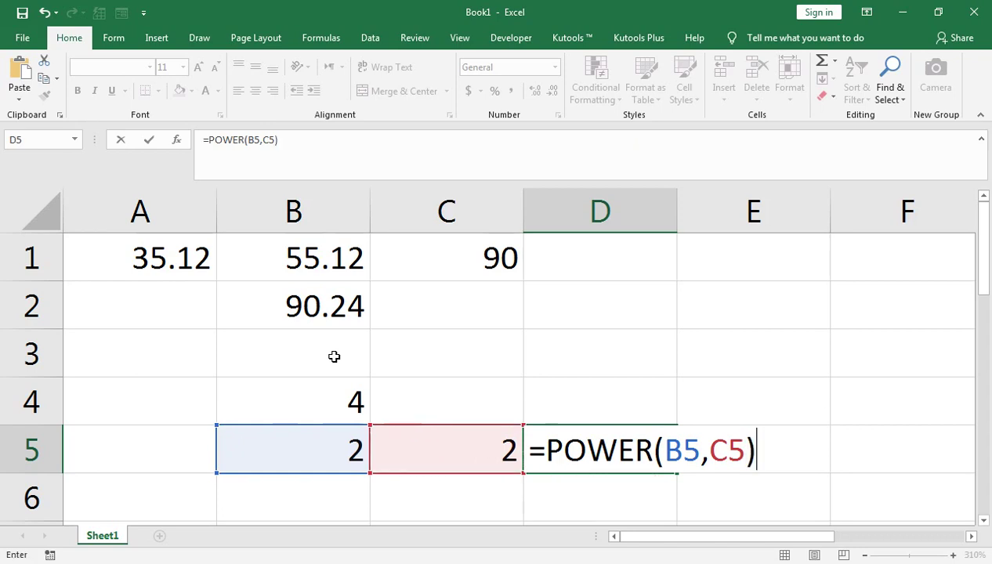
pyautogui.press('Return')
pyautogui.press('Up')
pyautogui.press('Right')
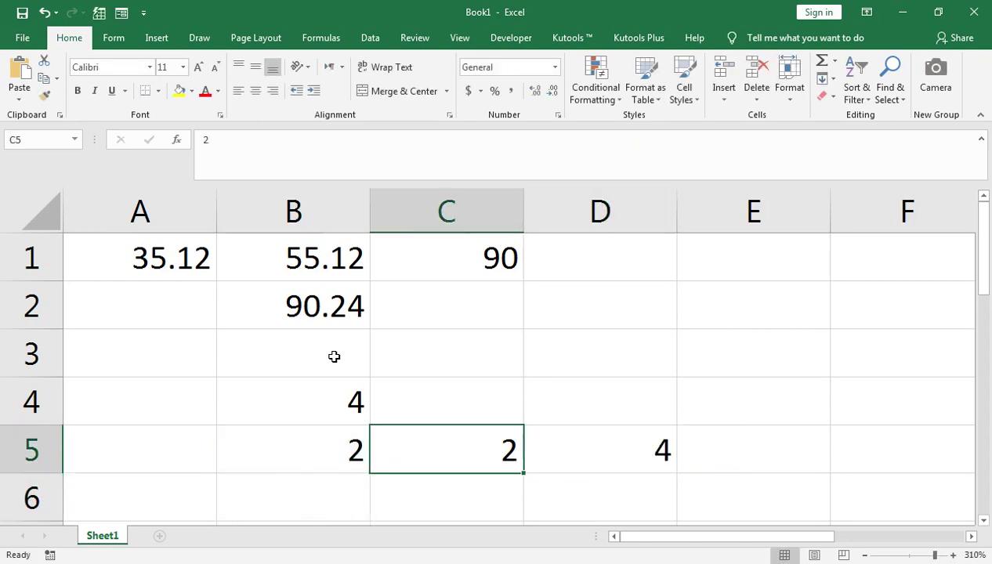
# Change B5 to 5 and try 5 as the power in C5.
pyautogui.press('Left')
pyautogui.write('5')
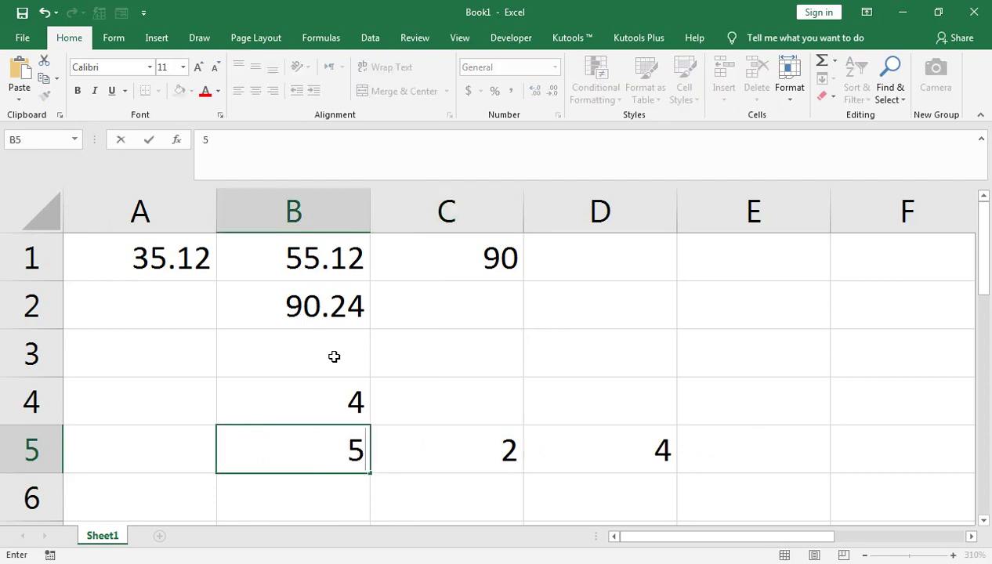
pyautogui.press('Right')
pyautogui.write('5')
pyautogui.press('Return')
# Restore C5 to 2 so D5 shows 25, ending on cell A4.
pyautogui.press('Up')
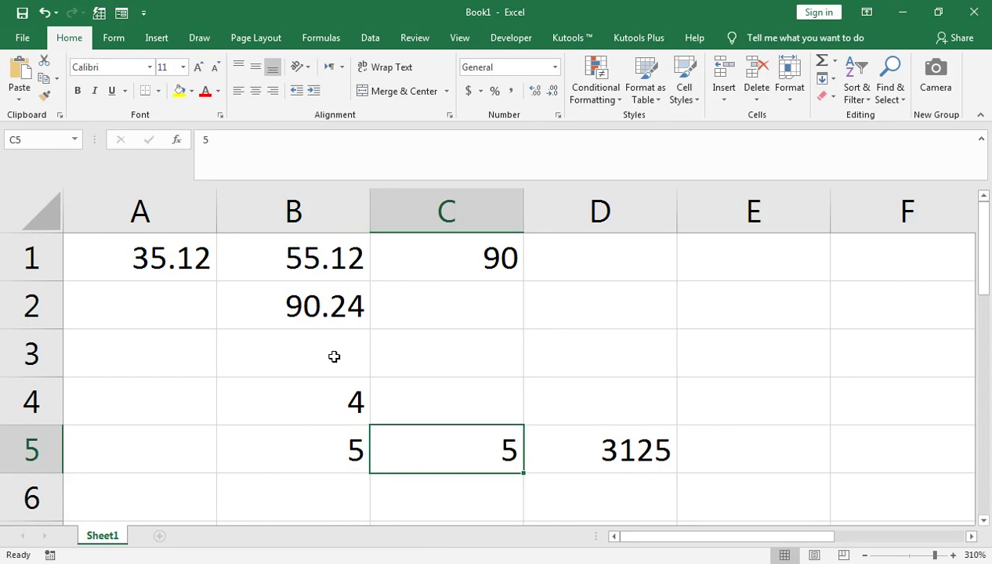
pyautogui.write('2')
pyautogui.press('Return')
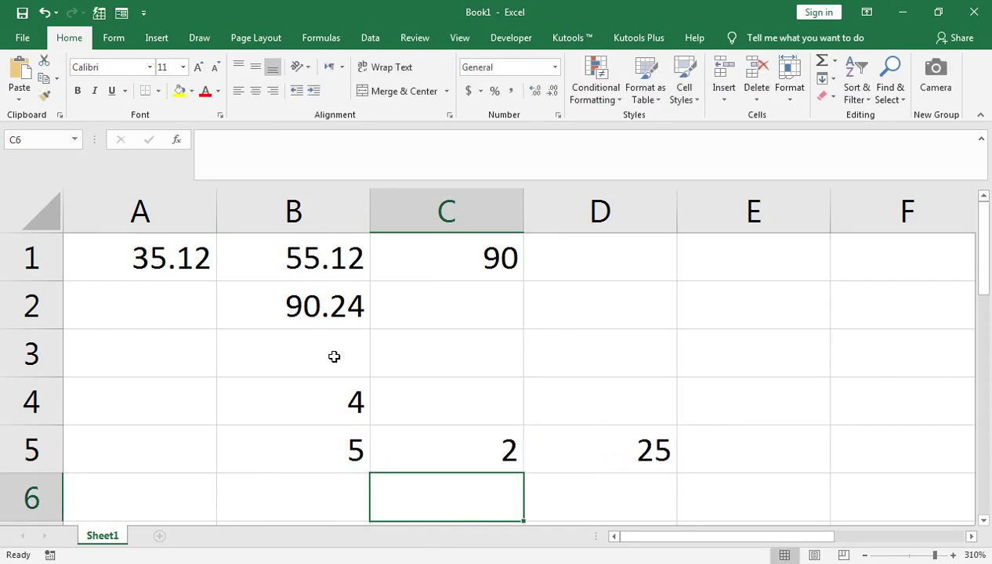
pyautogui.press('Up')
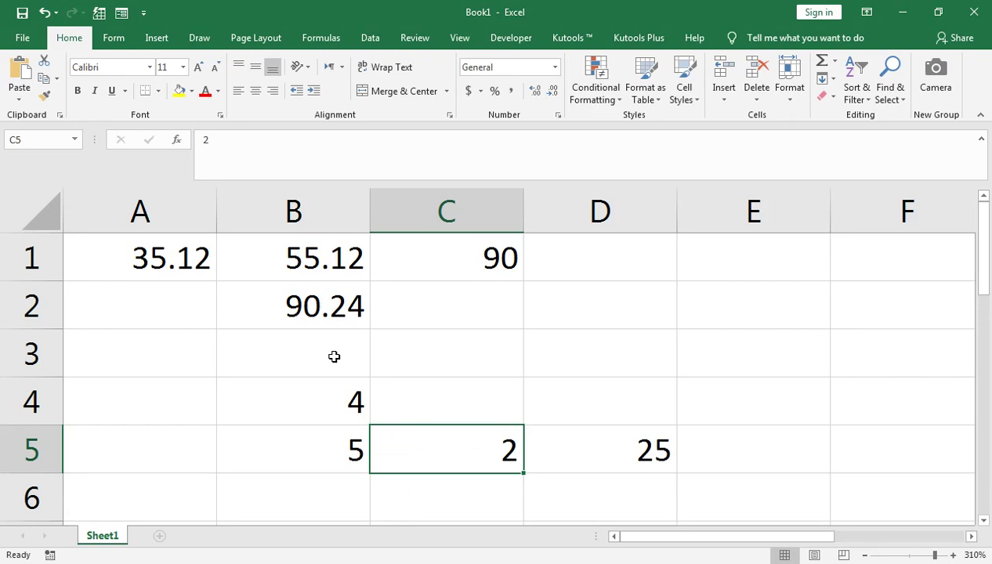
pyautogui.press('Up')
pyautogui.press('Left')
pyautogui.press('Left')
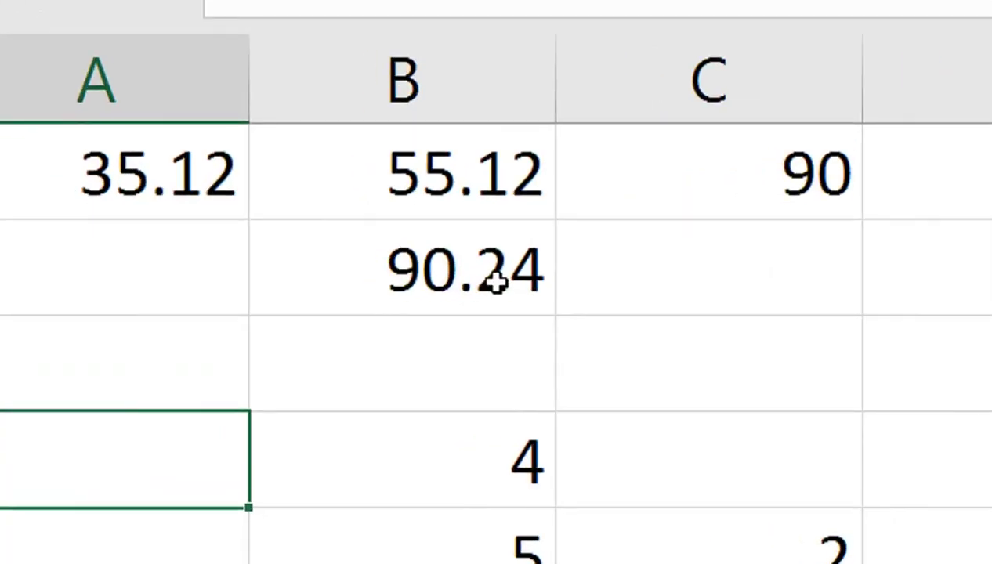
# Enter =INFO("OSVERSION") in A4 to show the Windows version.
pyautogui.doubleClick(248, 422)
pyautogui.write('=inf')
pyautogui.press('Tab')
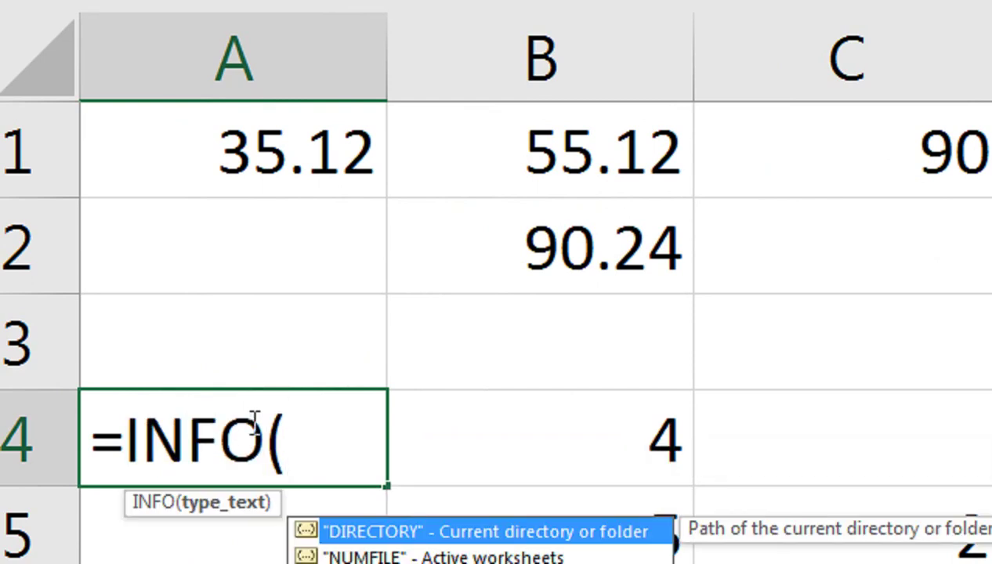
pyautogui.press('Down')
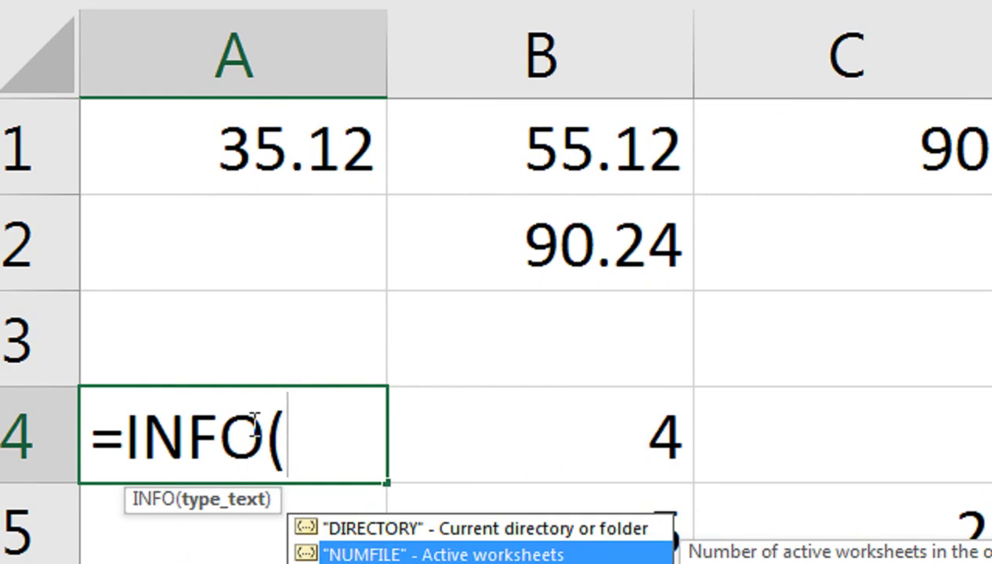
pyautogui.press('Up')
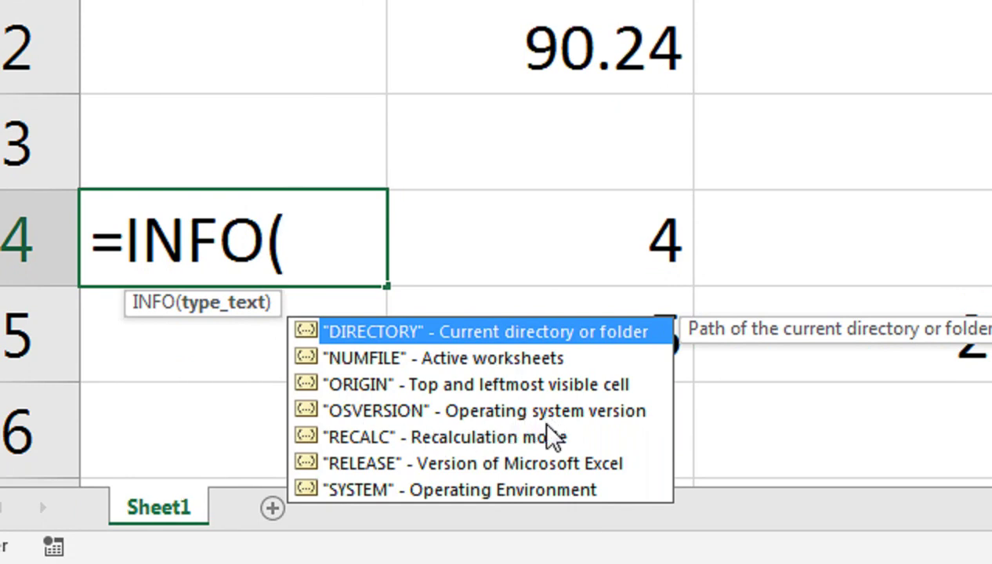
pyautogui.press('Down')
pyautogui.press('Down')
pyautogui.press('Down')
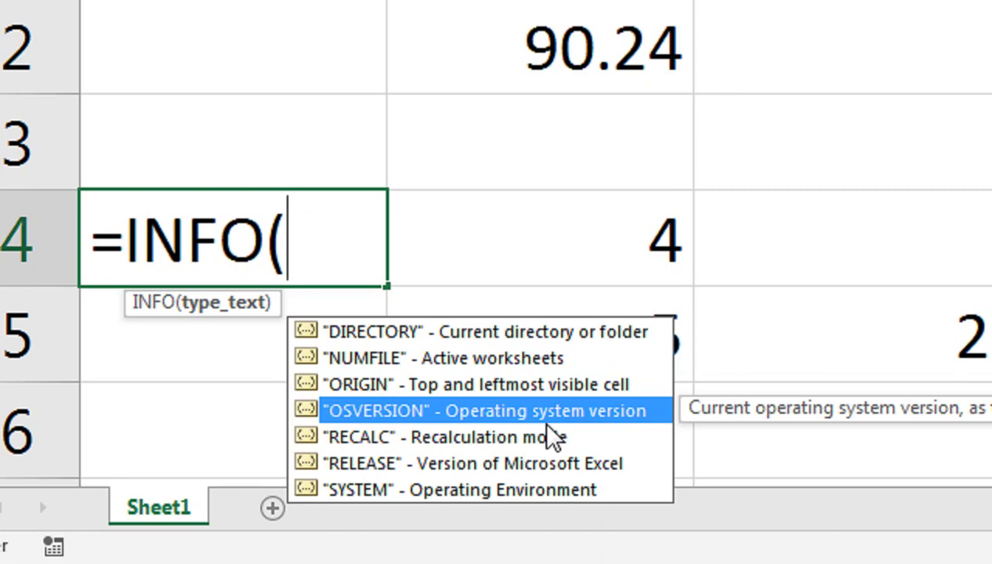
pyautogui.press('Tab')
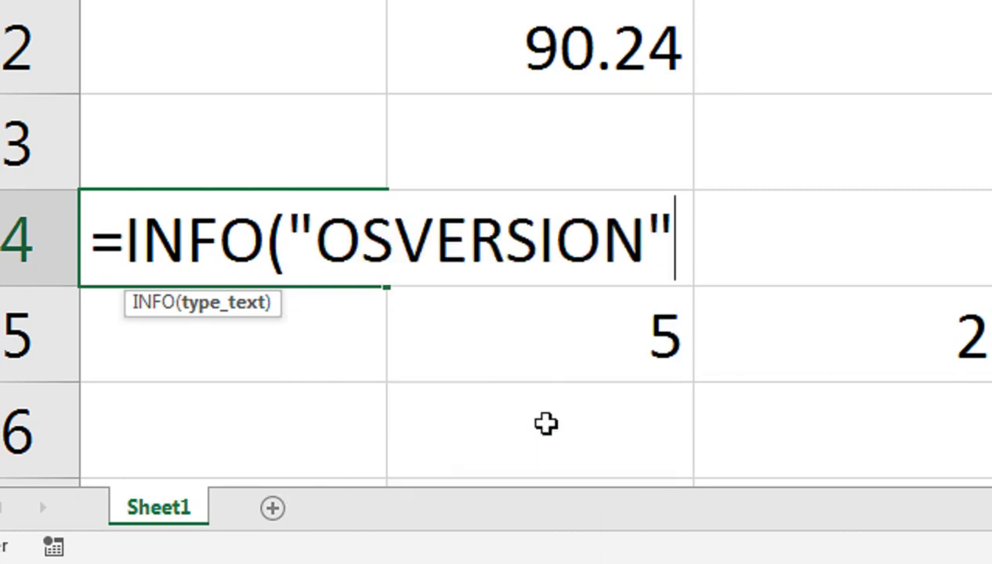
pyautogui.write(')')
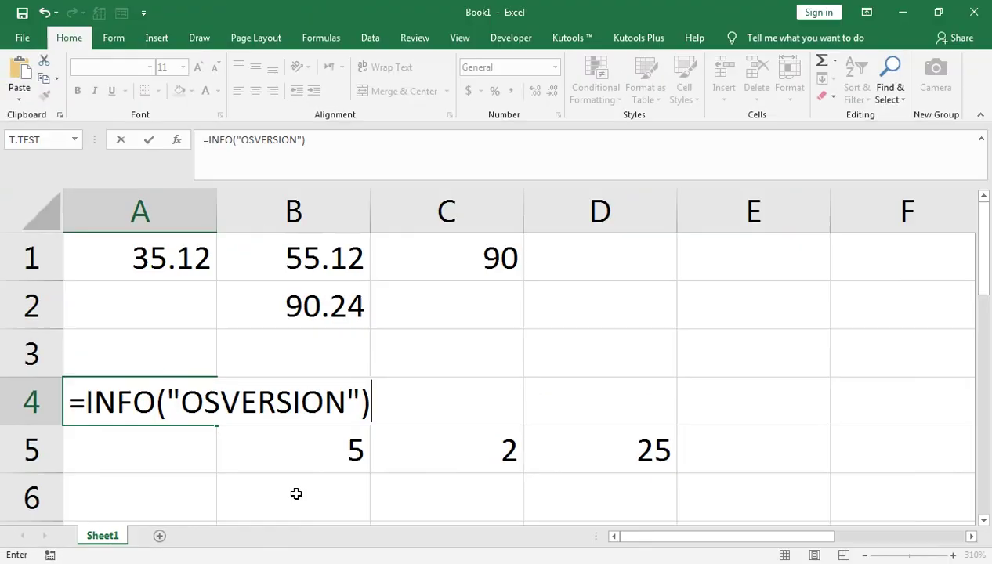
pyautogui.press('Return')
# AutoFit column A to the version text in A4 with Alt+H, O, I.
pyautogui.press('Up')
pyautogui.hotkey('alt', 'h')
pyautogui.press('o')
pyautogui.press('i')
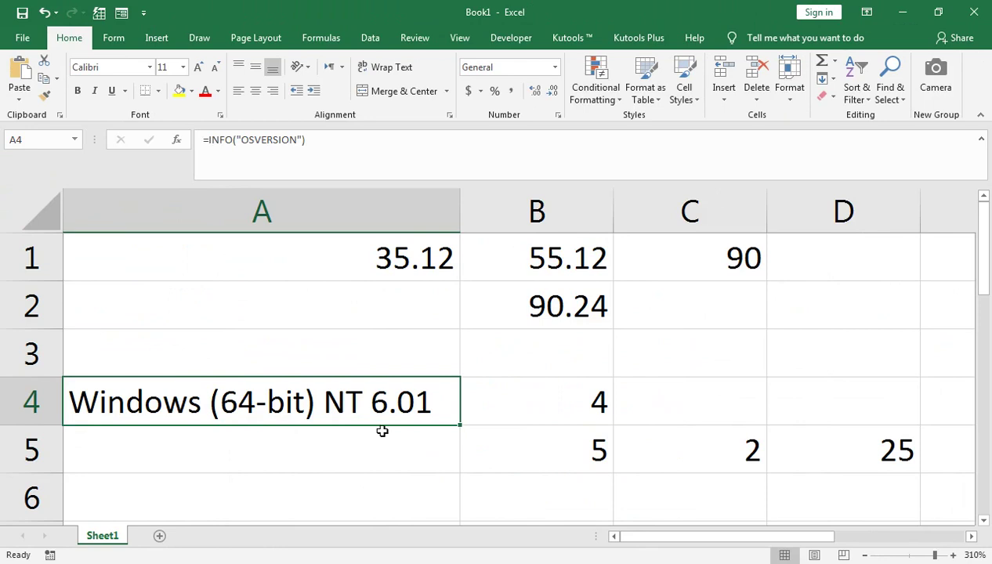
# Recheck the =INFO("OSVERSION") formula in A4 and reselect the cell.
pyautogui.press('F2')
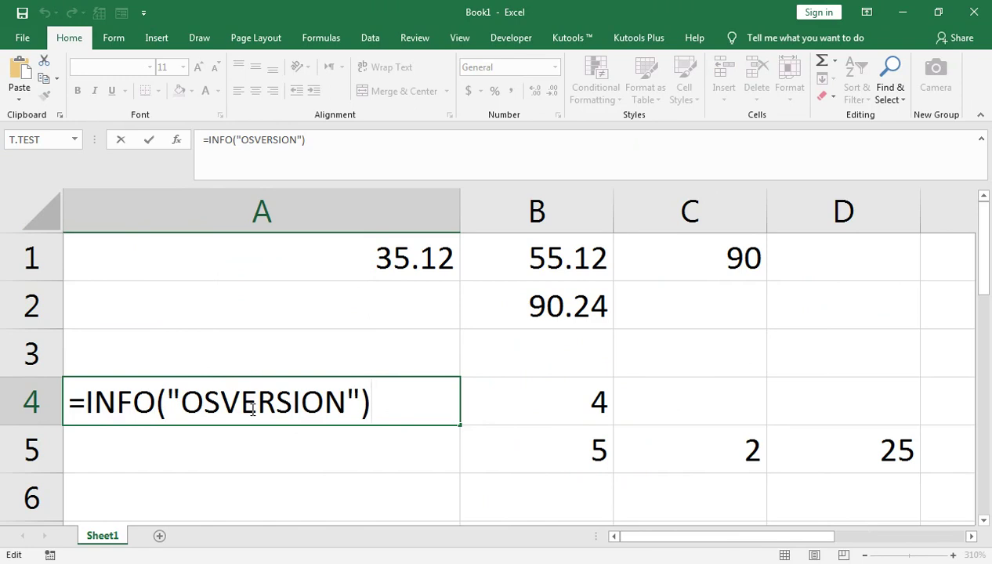
pyautogui.press('Return')
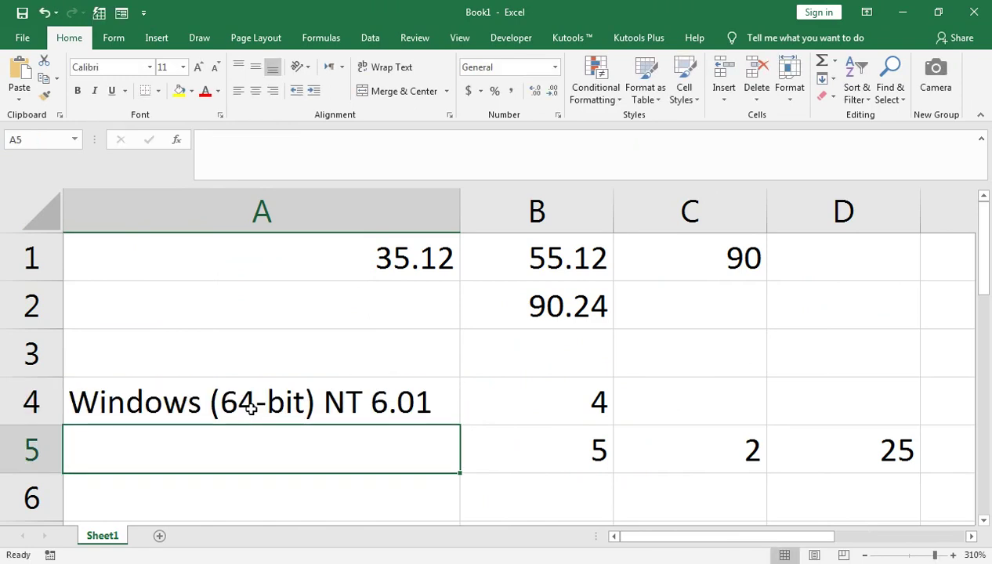
pyautogui.click(251, 408)
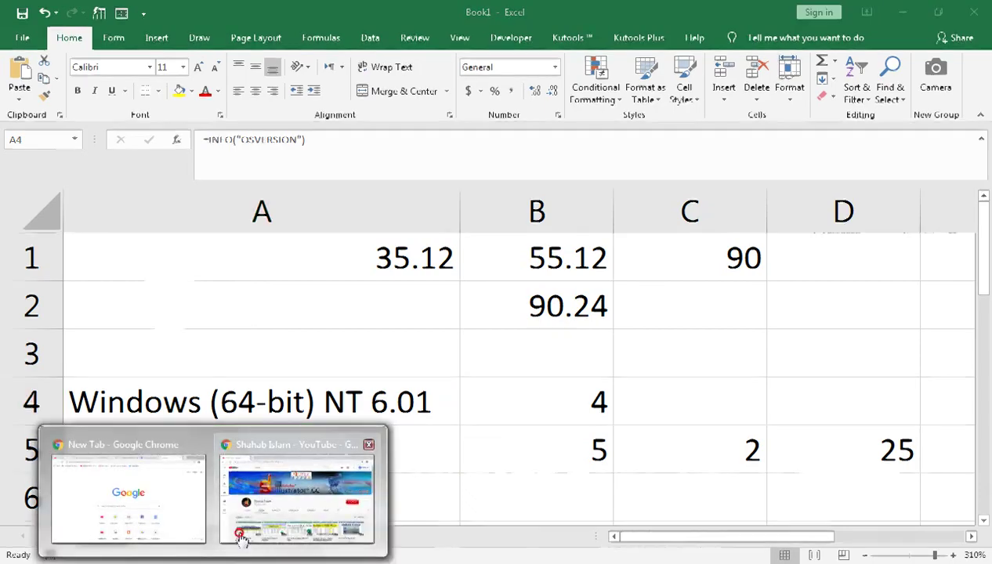
# Switch from Excel to the YouTube channel's videos page in Chrome.
pyautogui.click(241, 539)
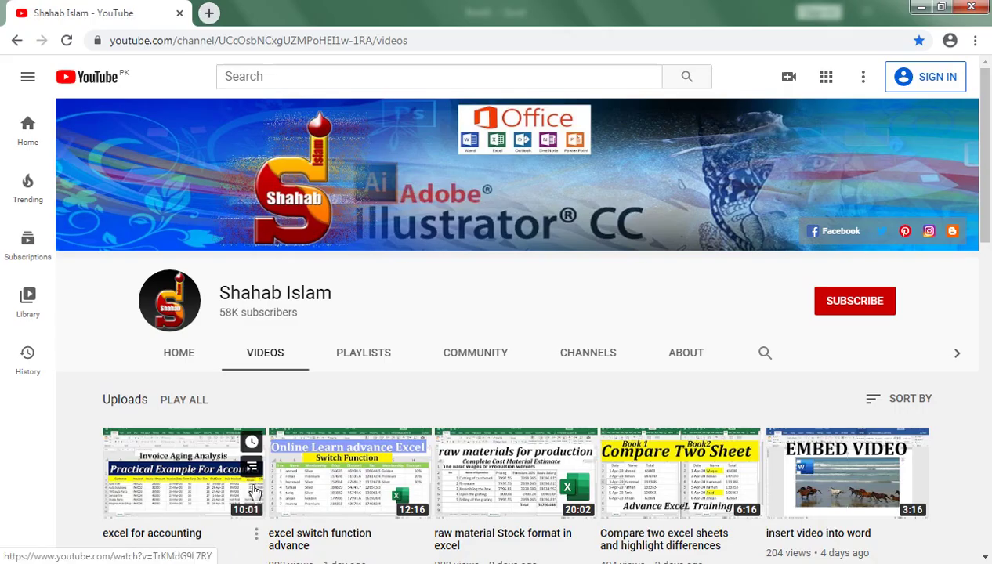